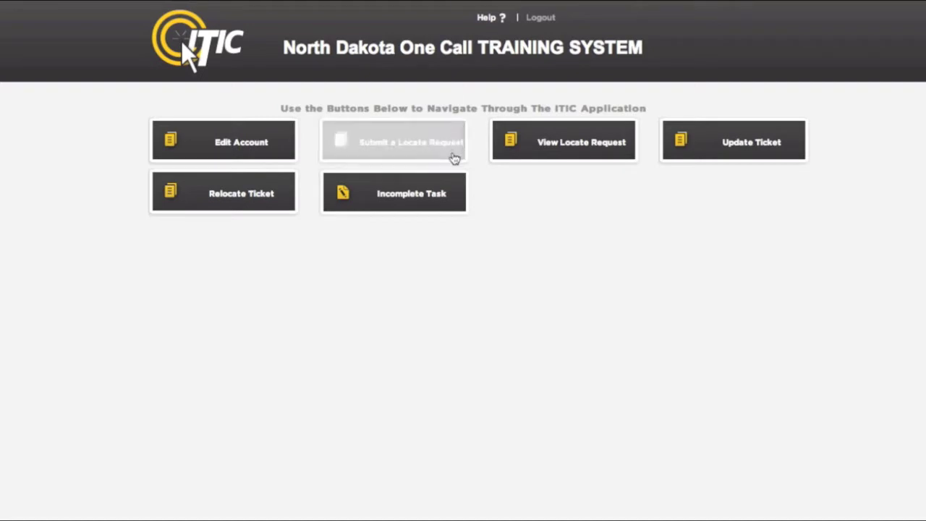
Start a new locate request and accept the prefilled user and excavator details.
left_click(454, 157)
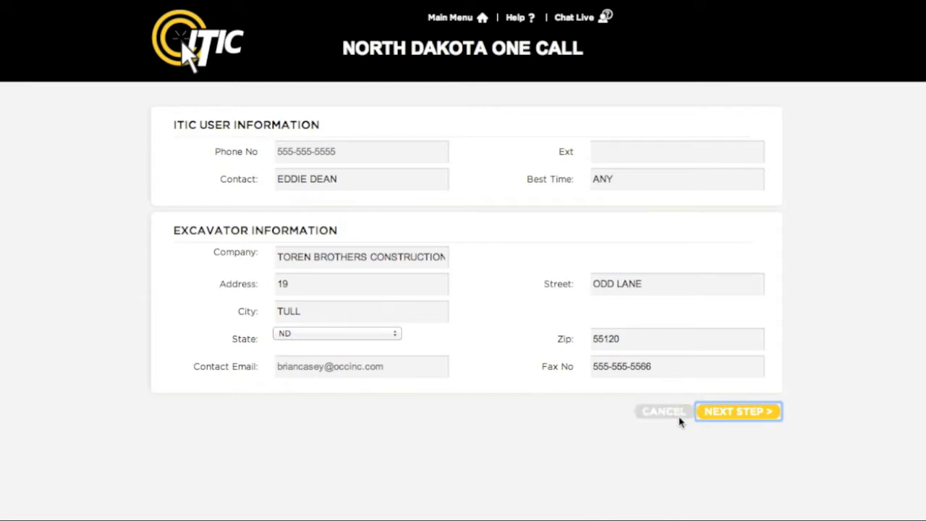
left_click(719, 417)
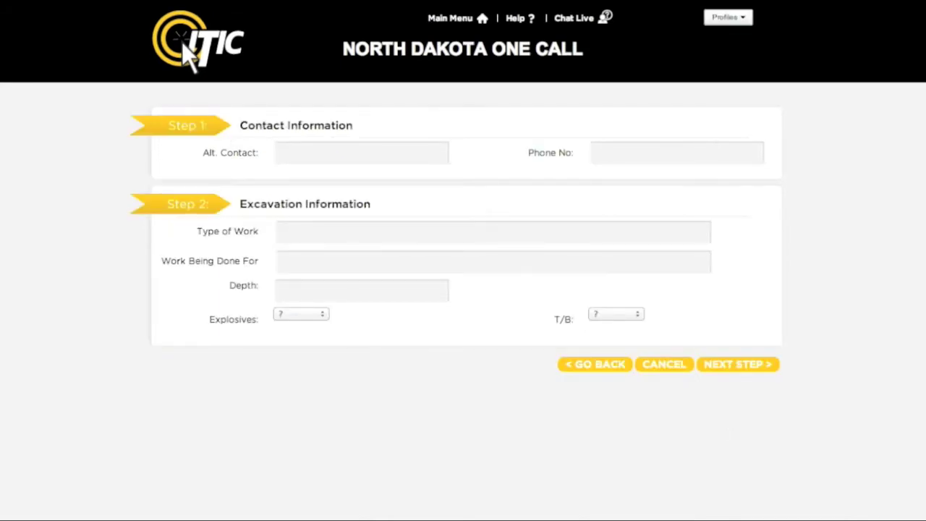
Enter the alternate contact's name and phone number, and choose INSTALLATION OF FENCE as the work type.
left_click(304, 153)
type("JAKE CHAMBERS")
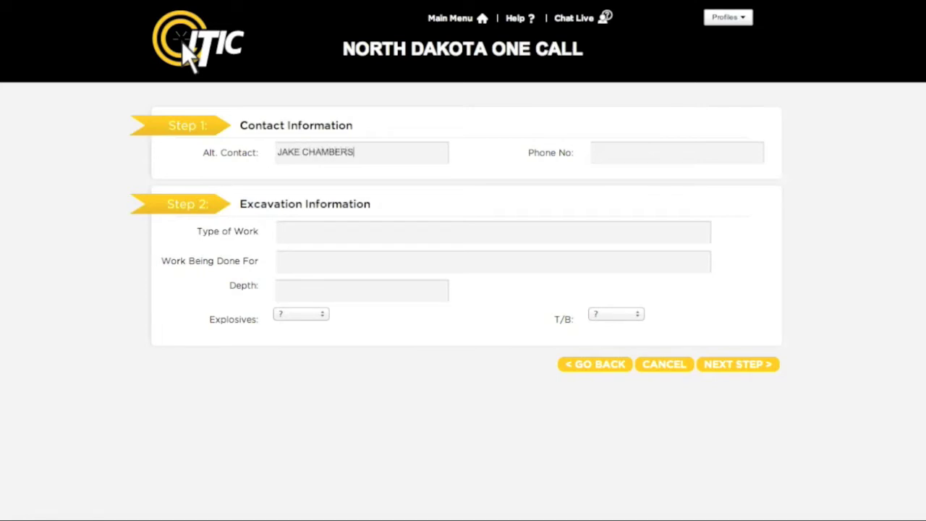
key("Tab")
type("5555")
type("555555544")
key("Tab")
type("INSTALL")
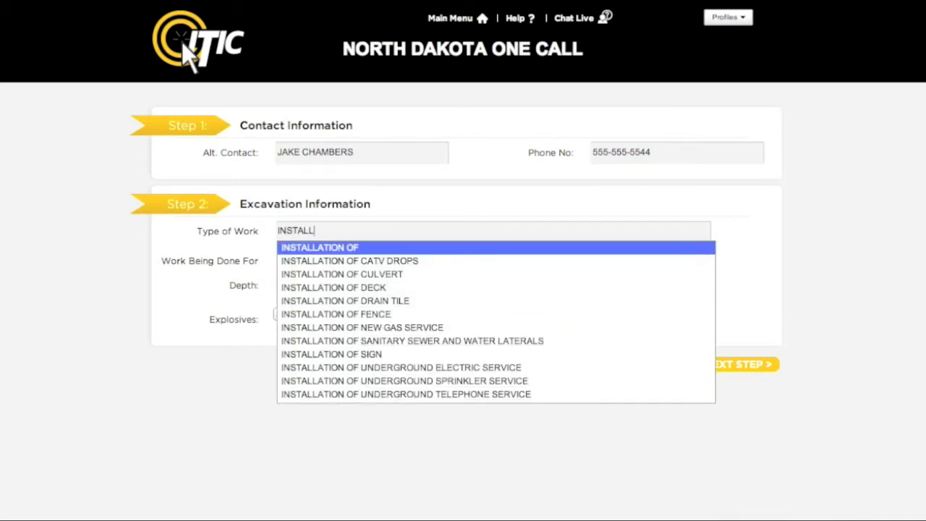
key("Down")
key("Down")
key("Down")
key("Down")
key("Down")
key("Return")
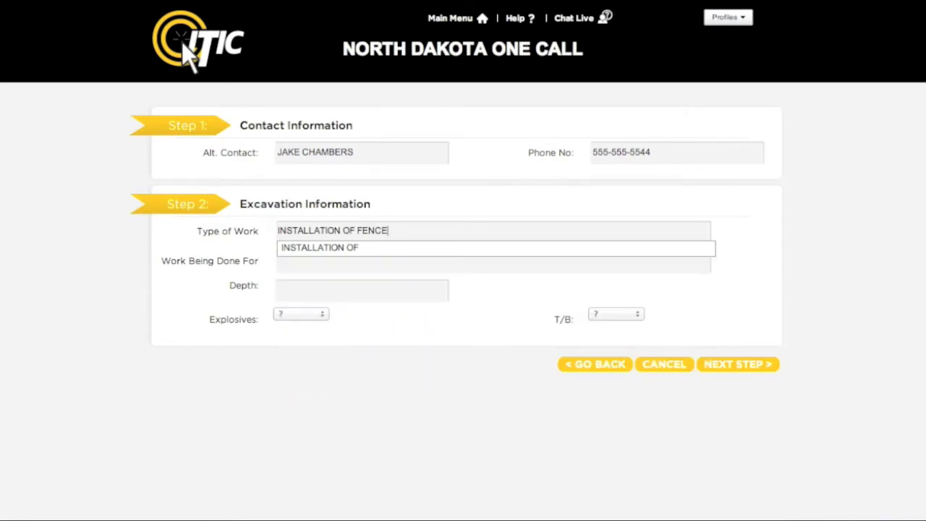
Enter the customer the work is for, depth 3FT, and answer N to both Explosives and T/B.
key("Tab")
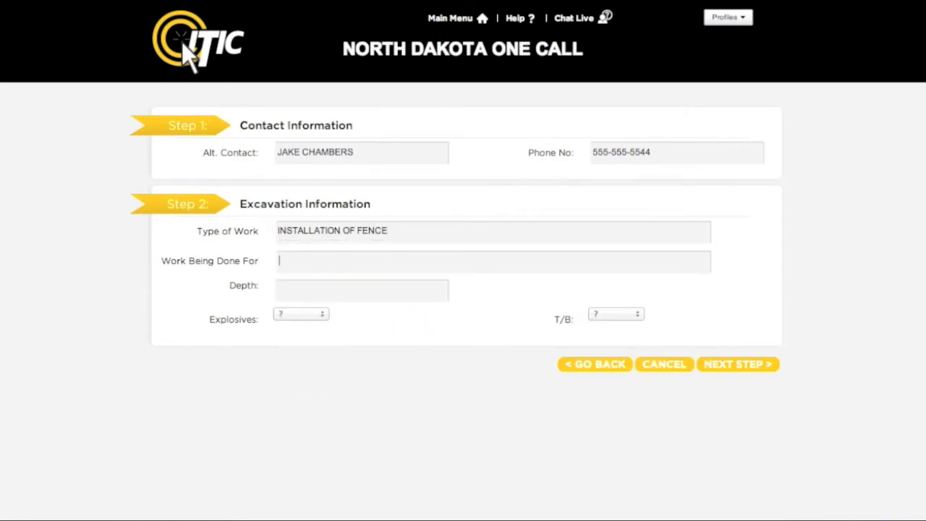
type("JOHN FARSON")
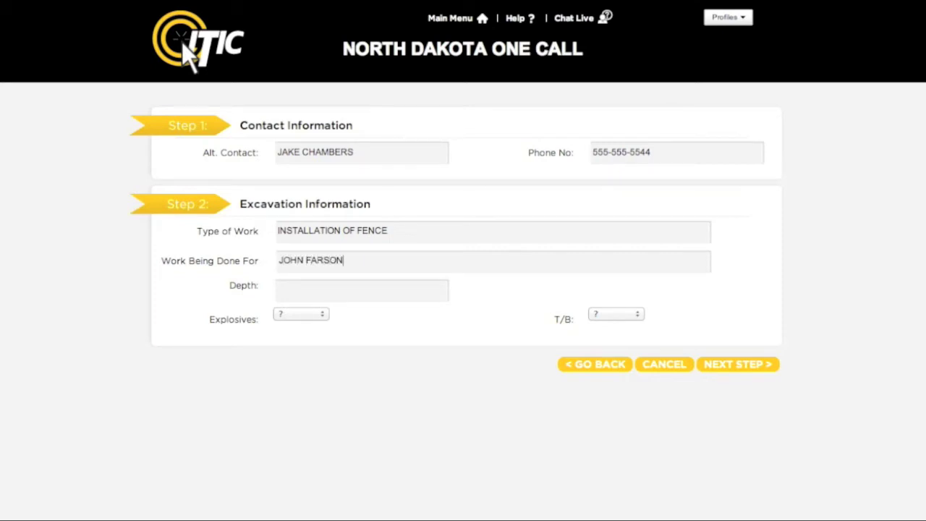
key("Tab")
type("3FT")
key("Tab")
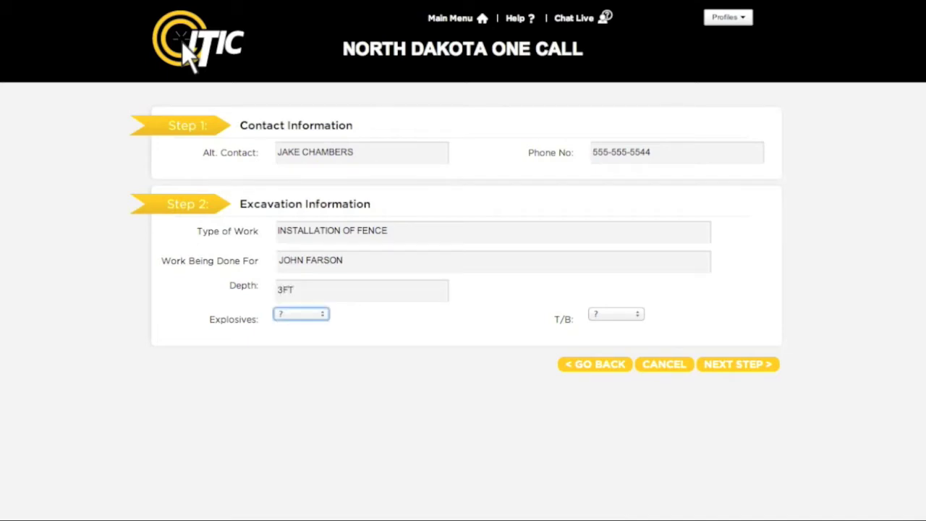
key("space")
key("Down")
key("Down")
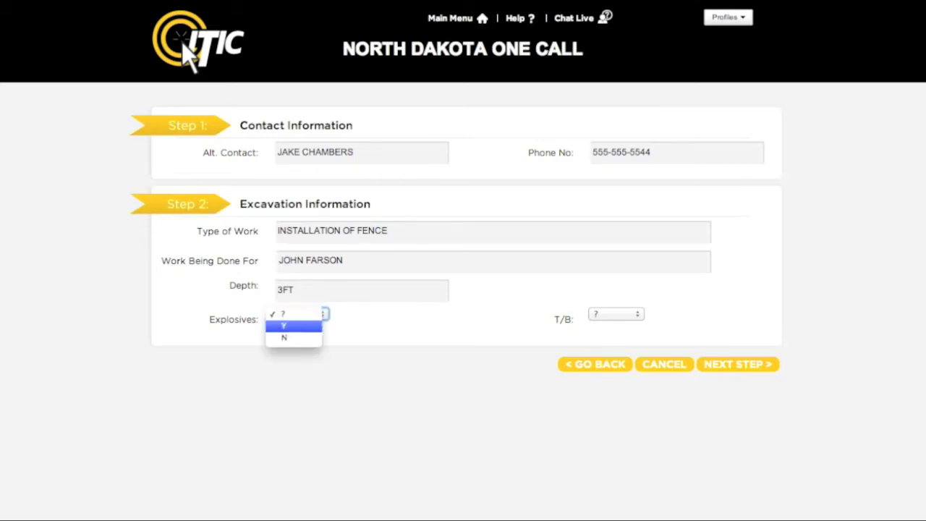
key("Return")
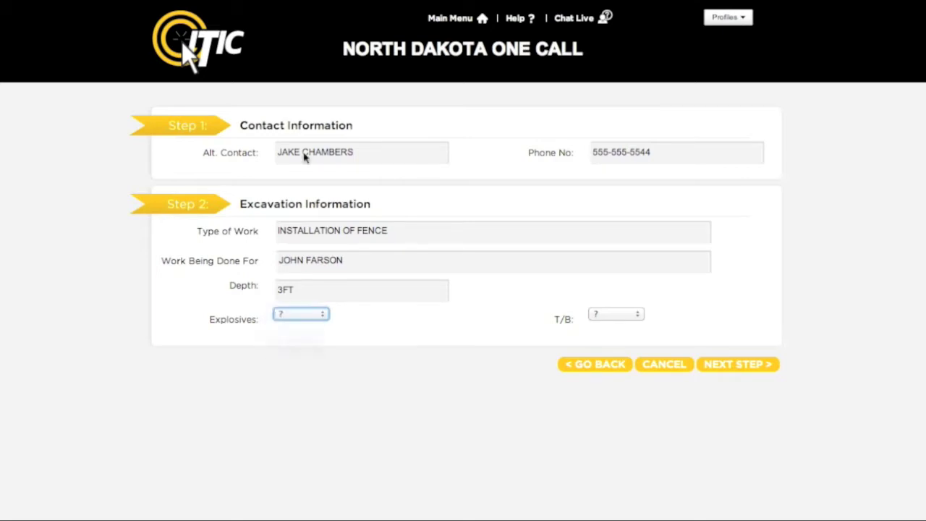
key("Tab")
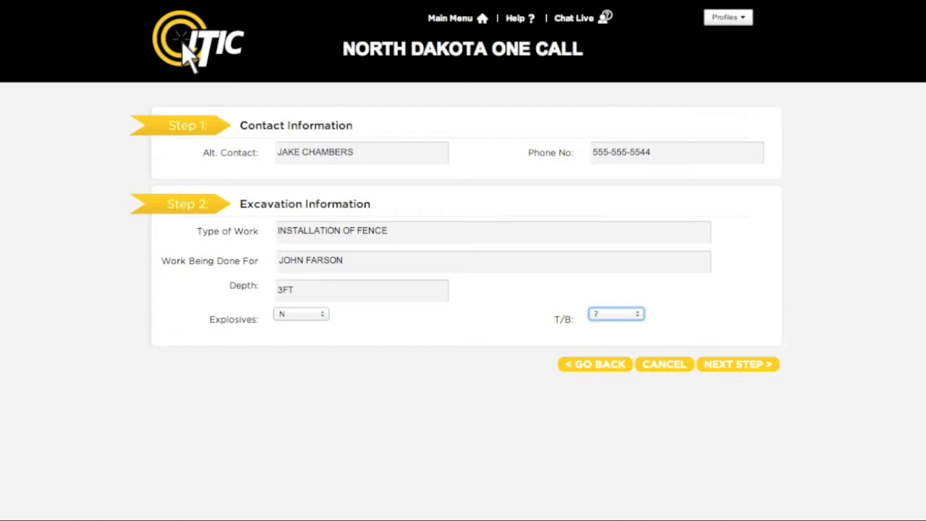
key("space")
key("Down")
key("Down")
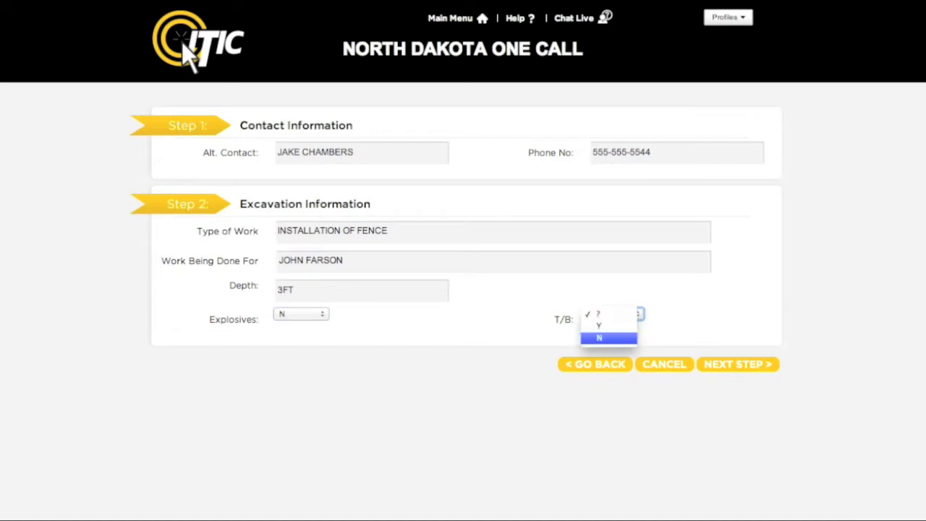
key("Return")
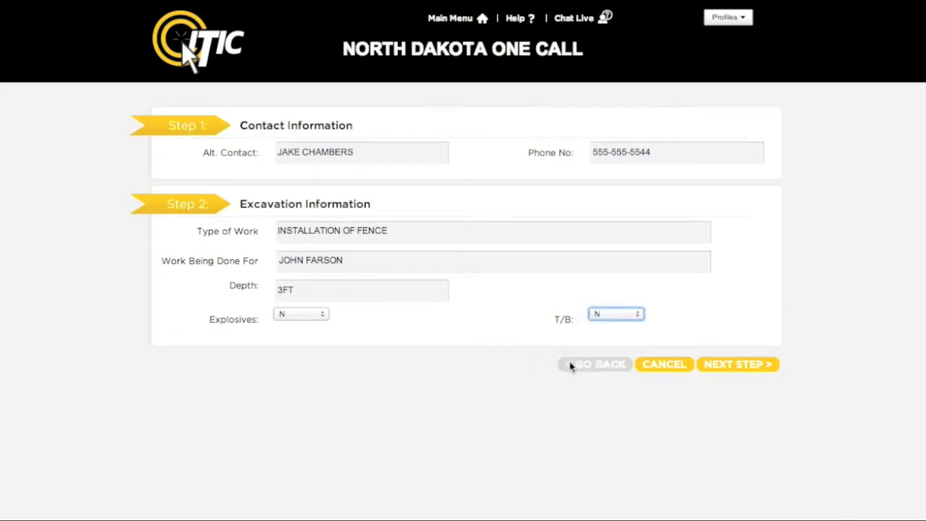
left_click(737, 370)
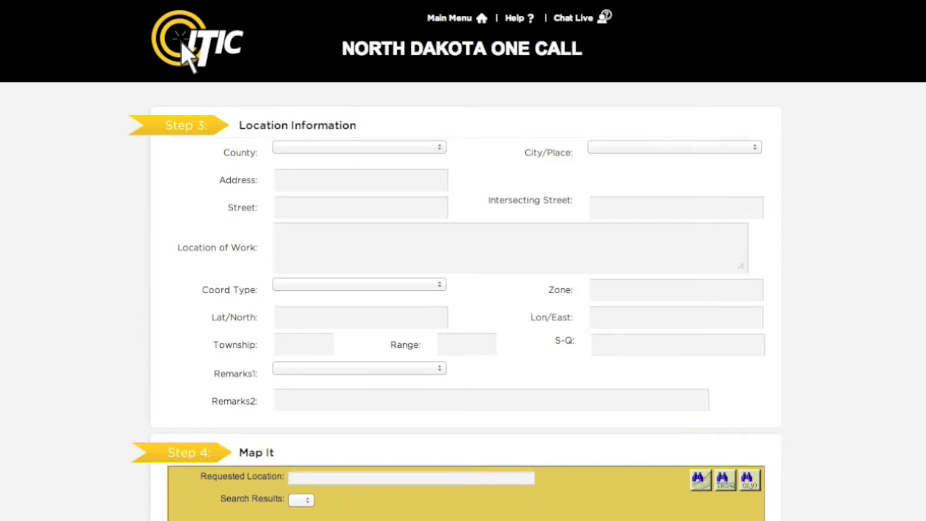
Pick CASS from the County list and FARGO CITY from the City/Place list.
left_click(402, 149)
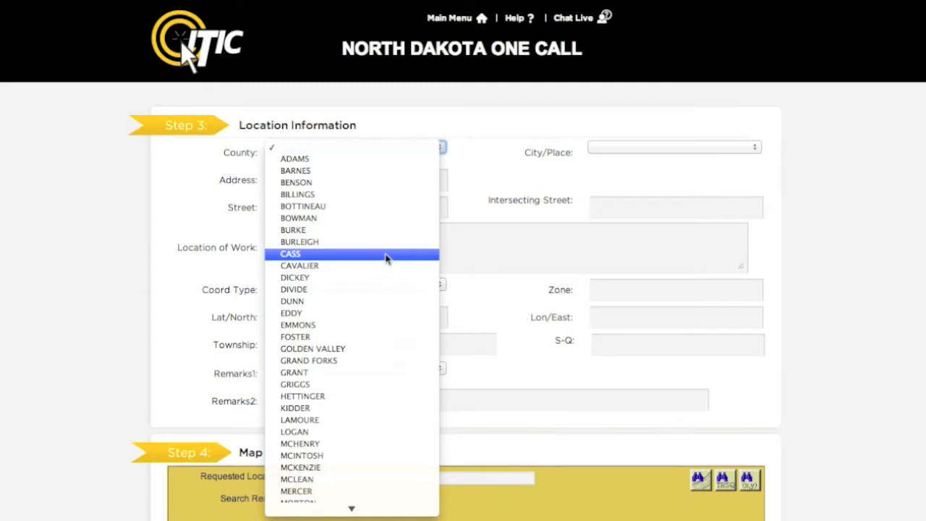
left_click(386, 255)
left_click(686, 147)
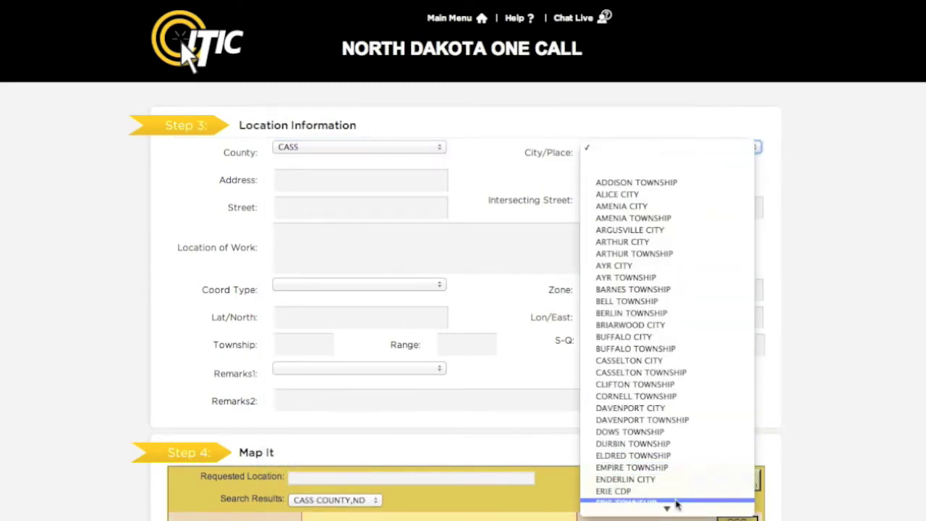
scroll(676, 505, "down", 3)
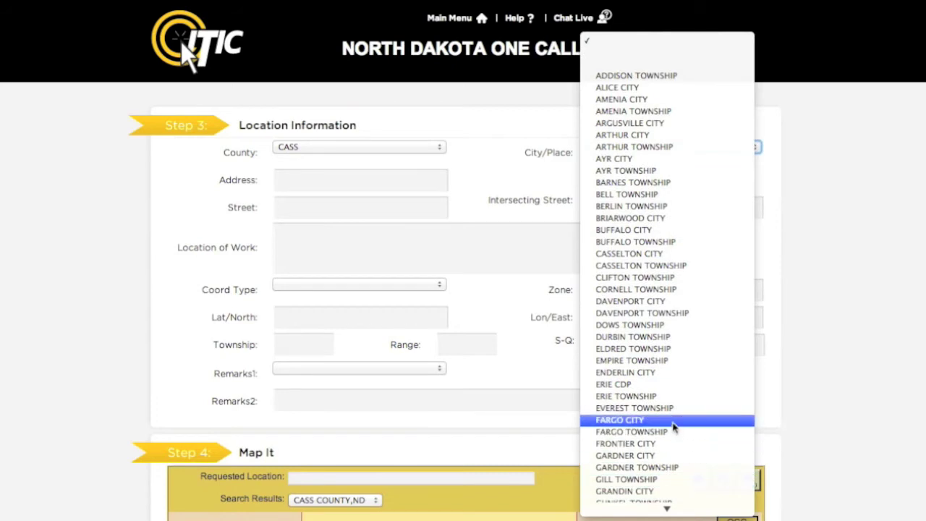
left_click(673, 420)
key("Tab")
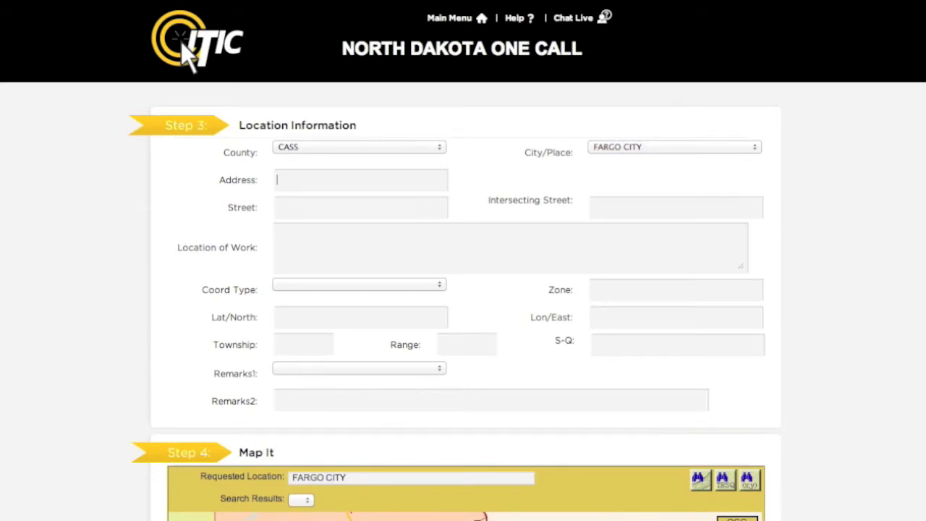
Enter the address 1120 BROADWAY N with intersecting street 11TH AVE N.
type("1120")
key("Tab")
type("B")
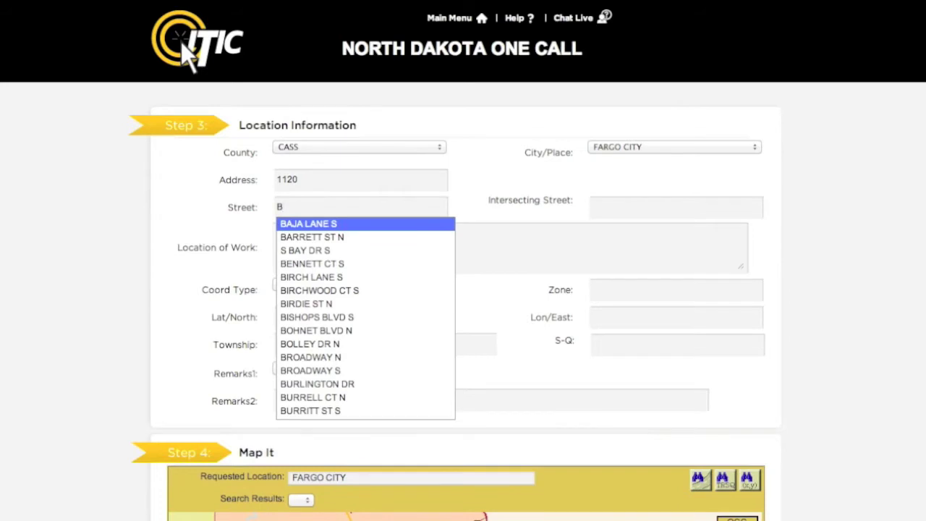
type("R")
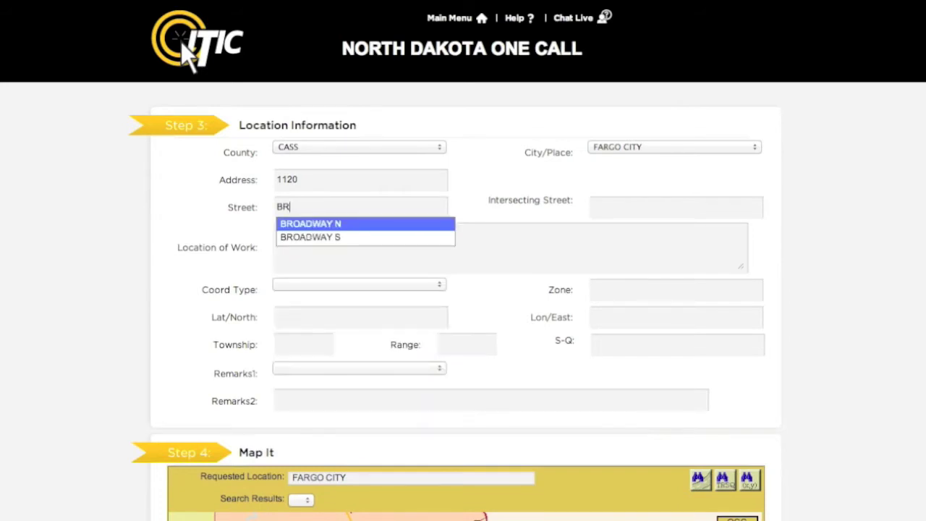
key("Return")
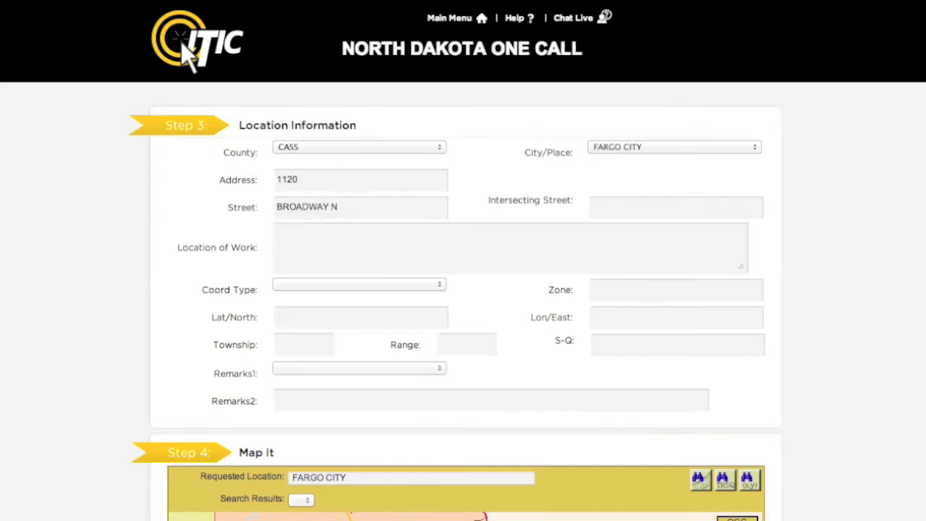
key("Tab")
type("11")
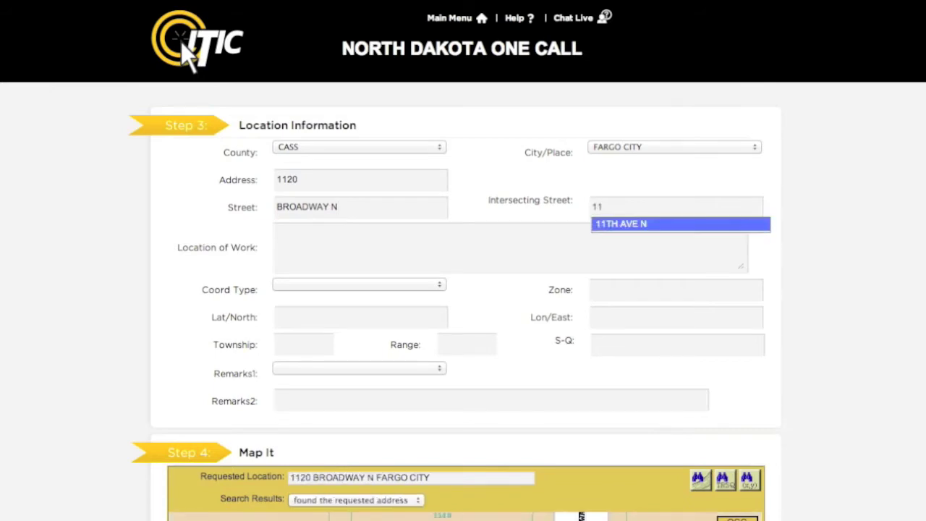
key("Return")
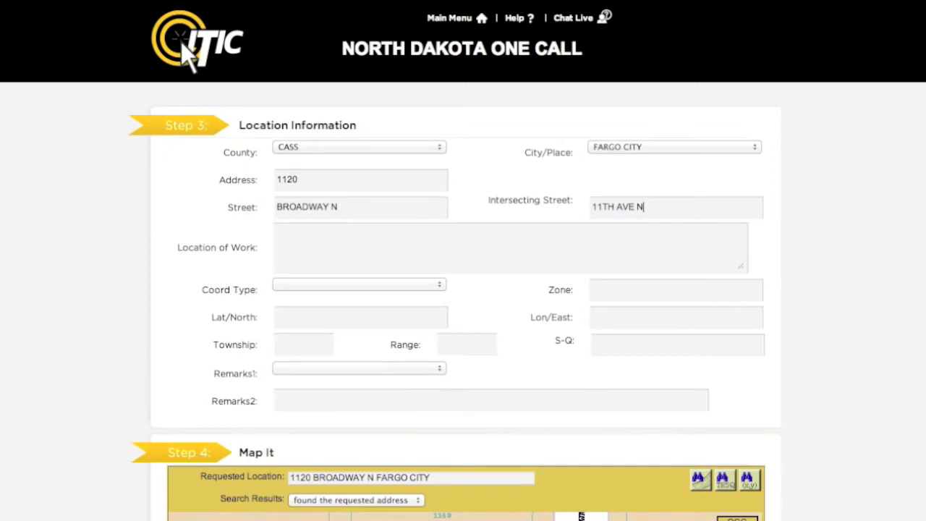
Describe the work location as 'MARK FROM FRONT CORNERS OF HOUSE TO REAR LOT LINE FOR WIDTH OF LOT'.
key("Tab")
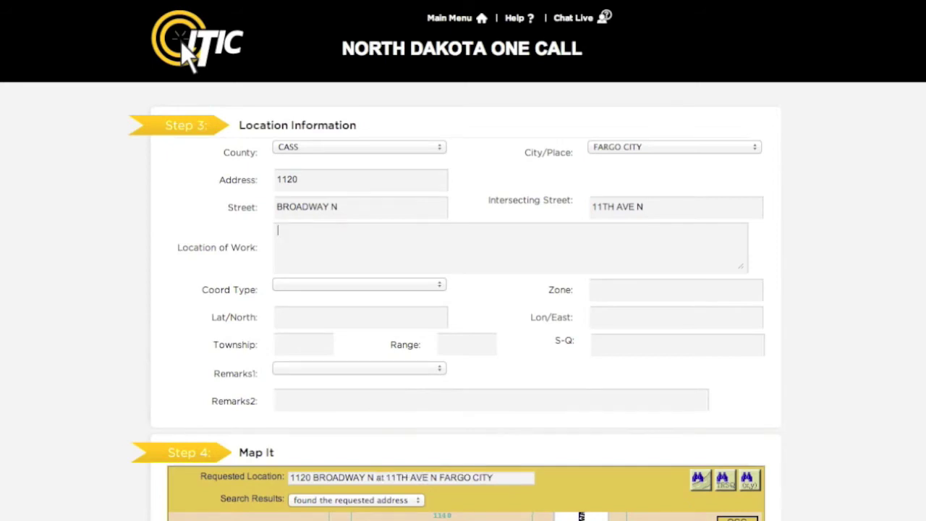
type("MARK FROM FRONT COR")
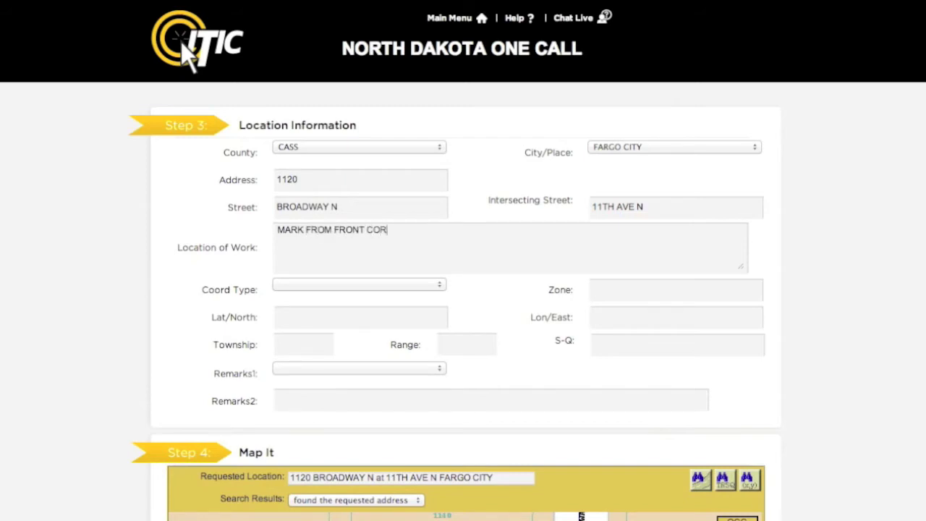
type("NERS OF HOUS")
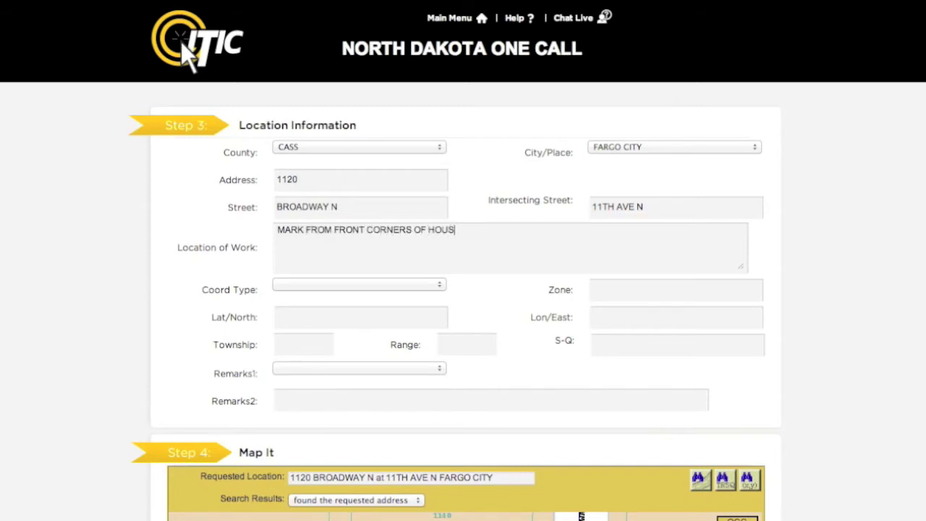
type("E TO REAR LOT LINE FOR ")
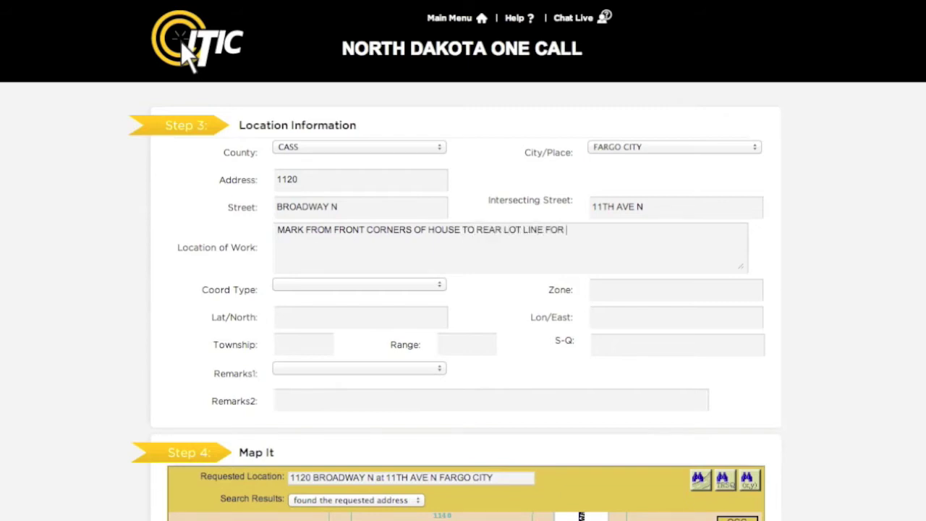
type("WIDTH OF LOT")
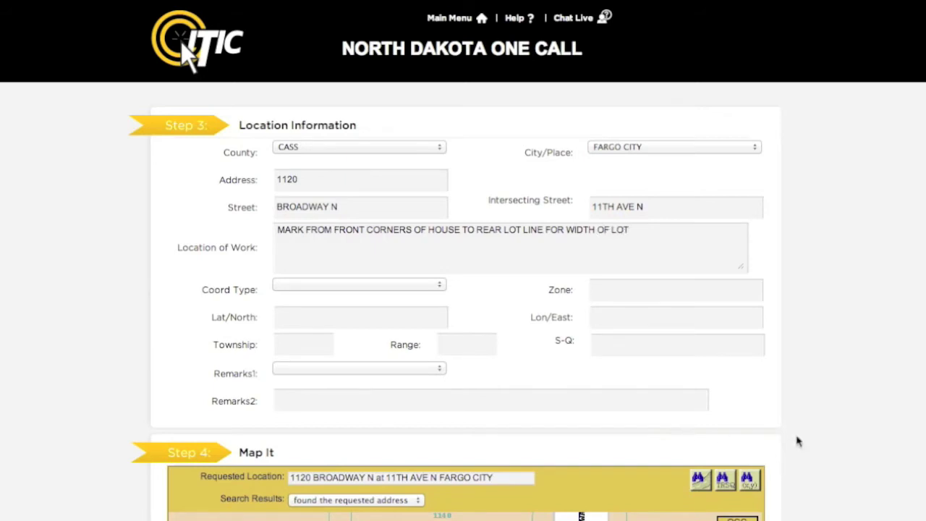
scroll(853, 397, "down", 5)
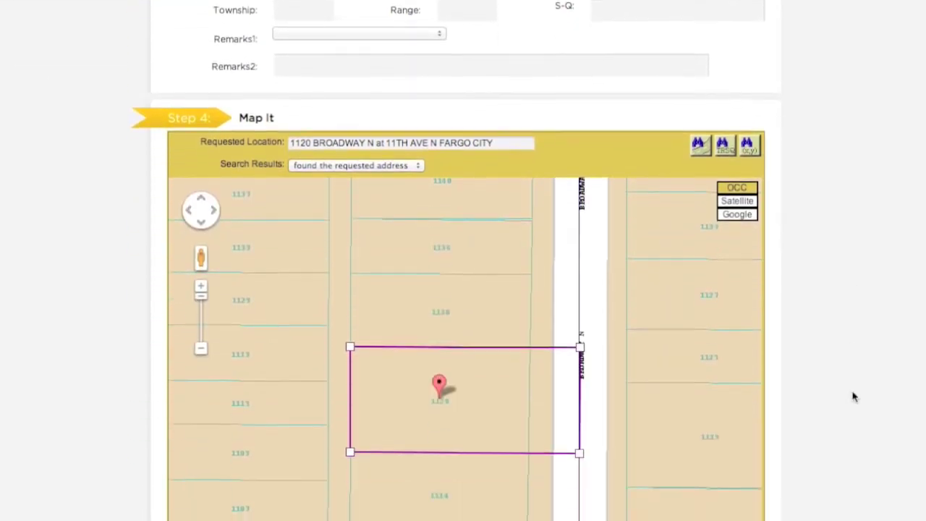
Switch the map to Identify and identify the 1120 BROADWAY N parcel in FARGO CITY.
scroll(853, 397, "down", 2)
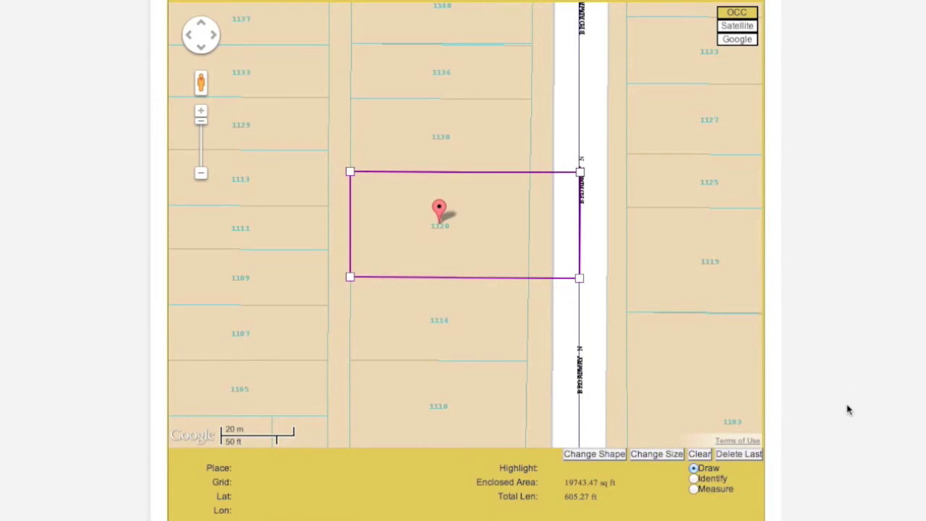
left_click(694, 481)
left_click(529, 255)
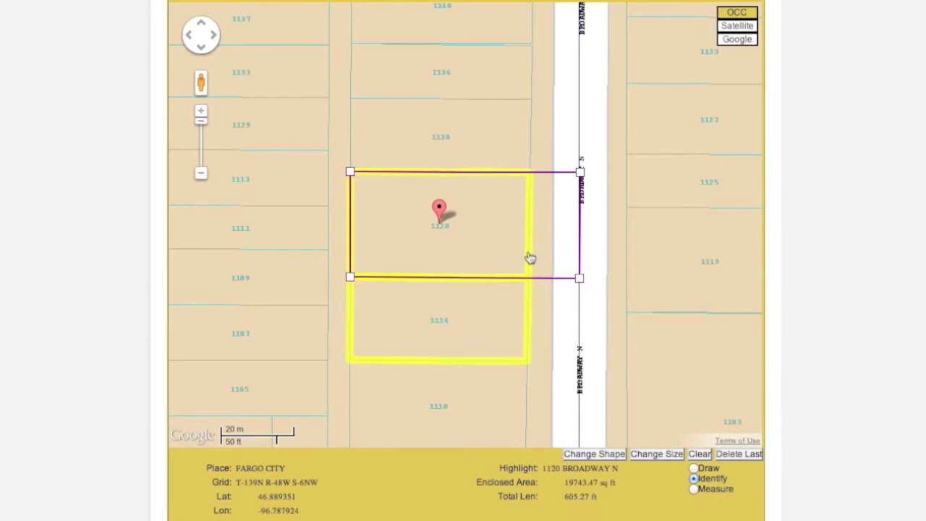
Identify the Broadway N street line beside the lot, reporting grid T-139N R-48W S-6NE.
left_click(583, 259)
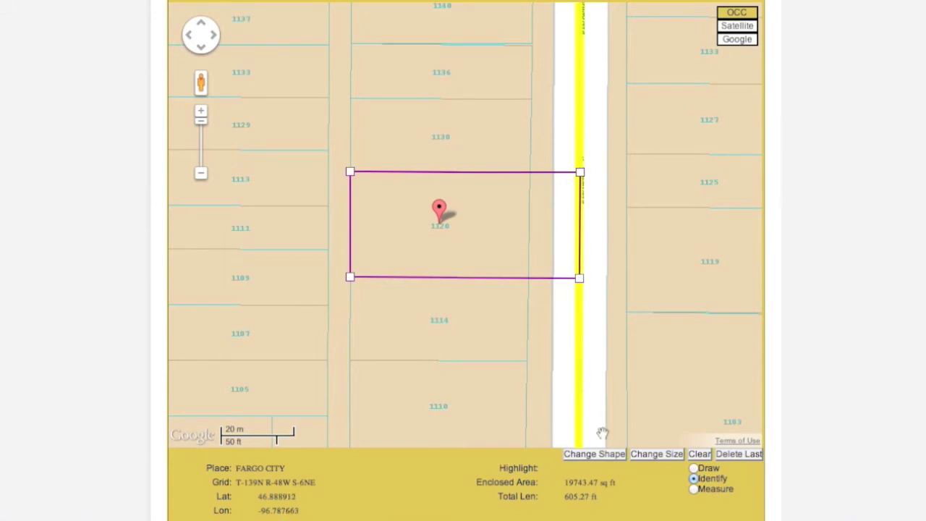
Cycle dig-area shapes back to the lot rectangle, then enlarge it to 26199.40 sq ft.
left_click(614, 460)
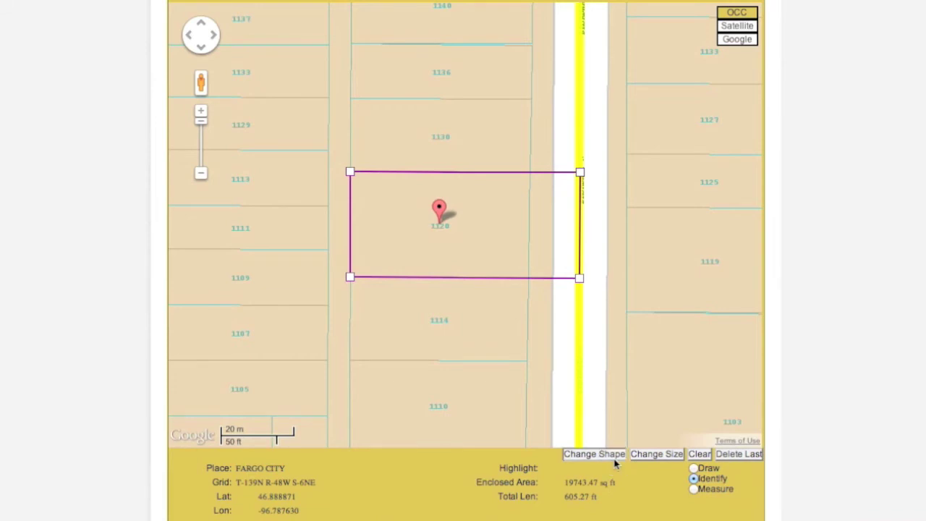
left_click(614, 464)
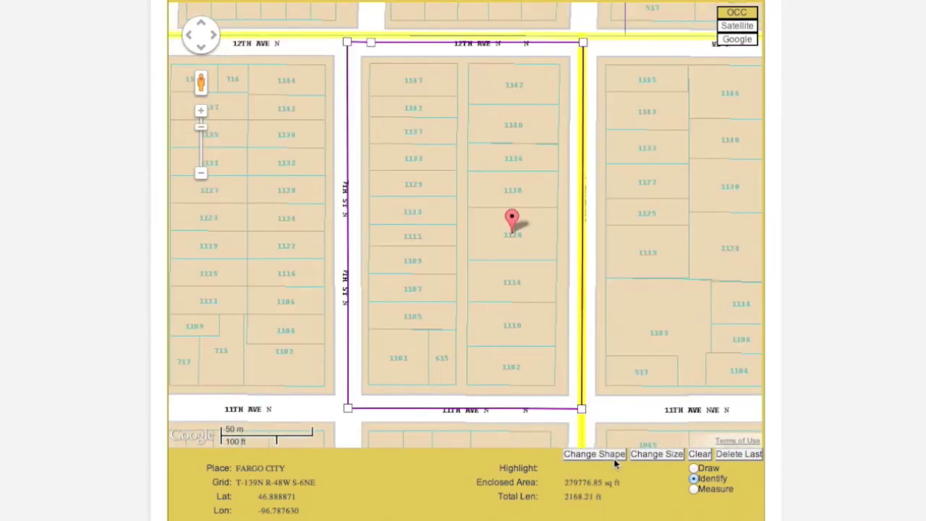
left_click(615, 464)
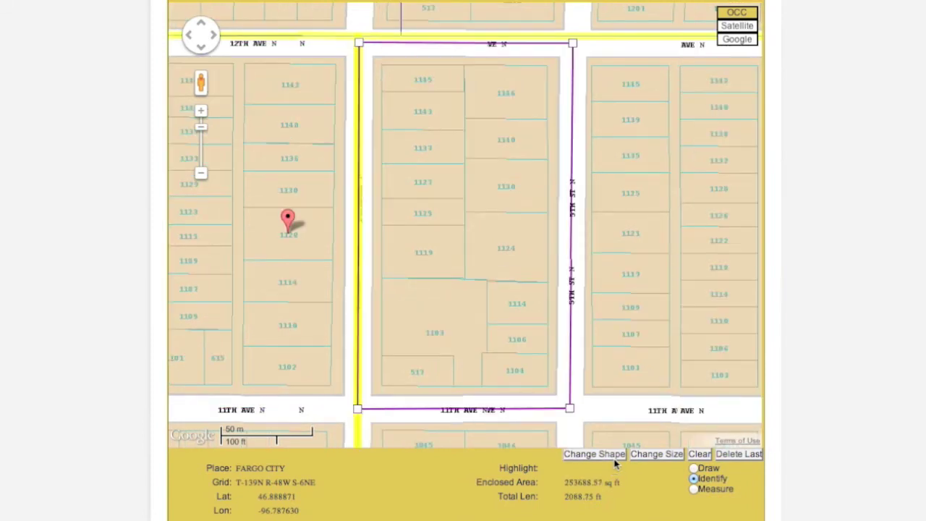
left_click(614, 461)
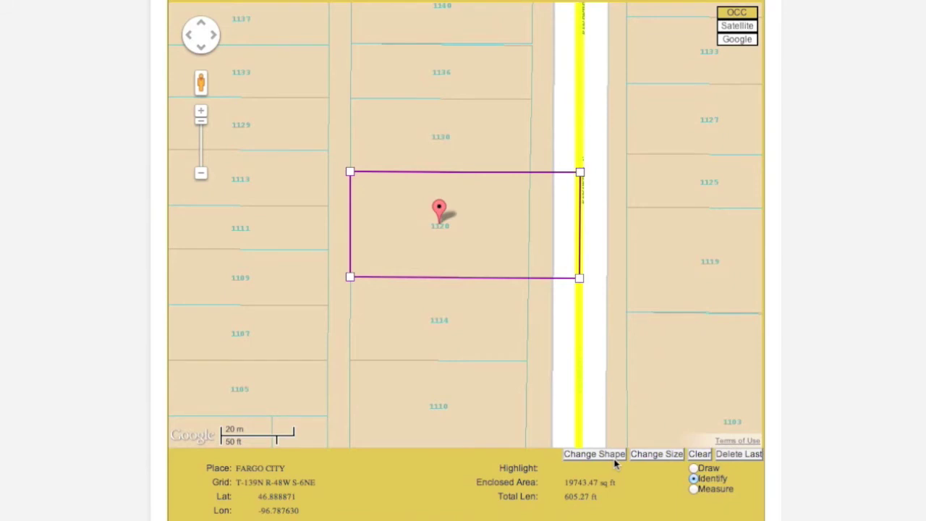
left_click(662, 458)
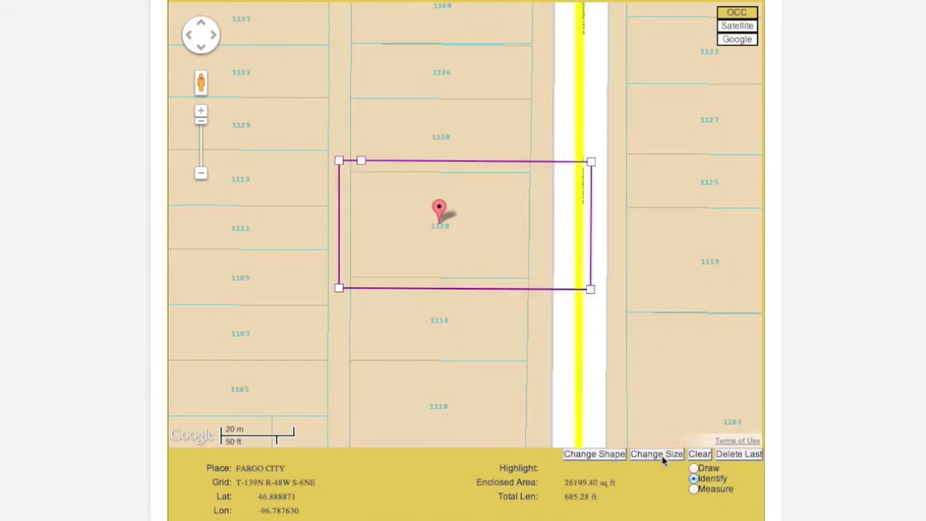
Cycle through larger dig-area sizes, then clear the outline so no dig area remains.
left_click(662, 458)
left_click(662, 458)
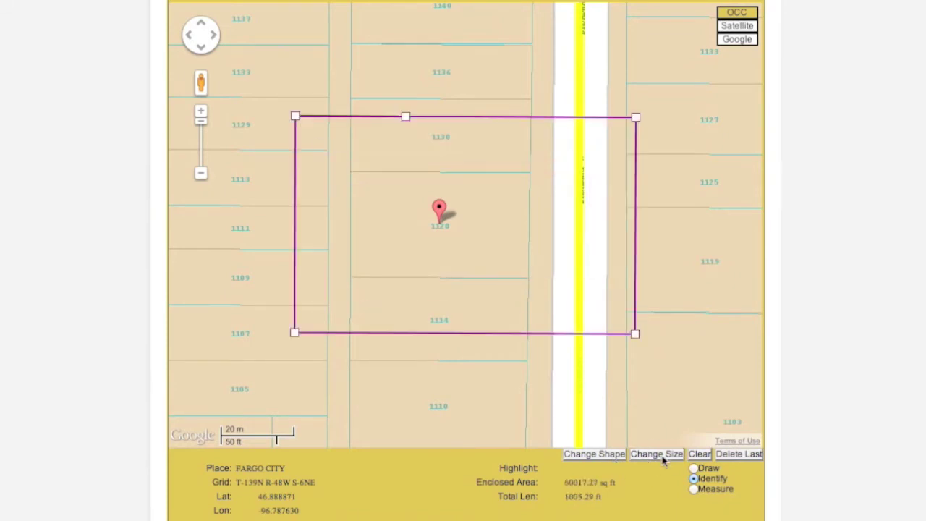
left_click(662, 458)
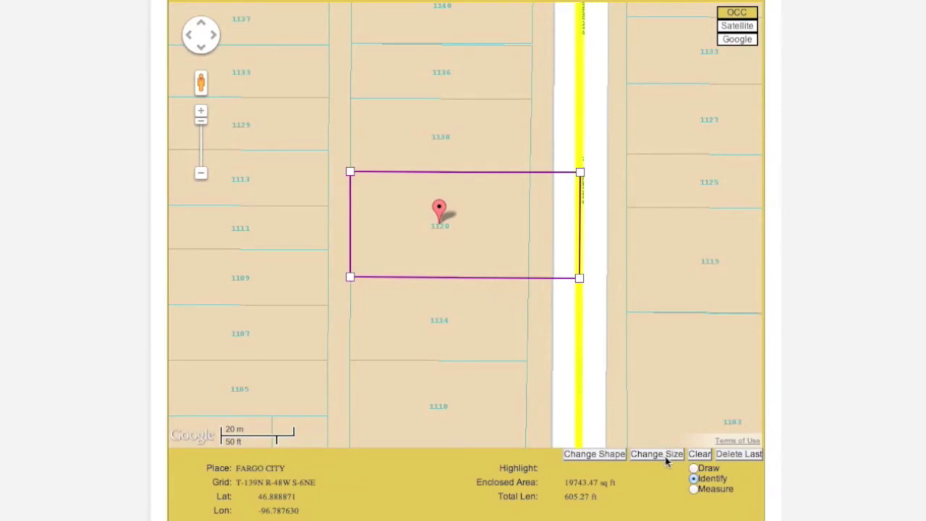
left_click(699, 455)
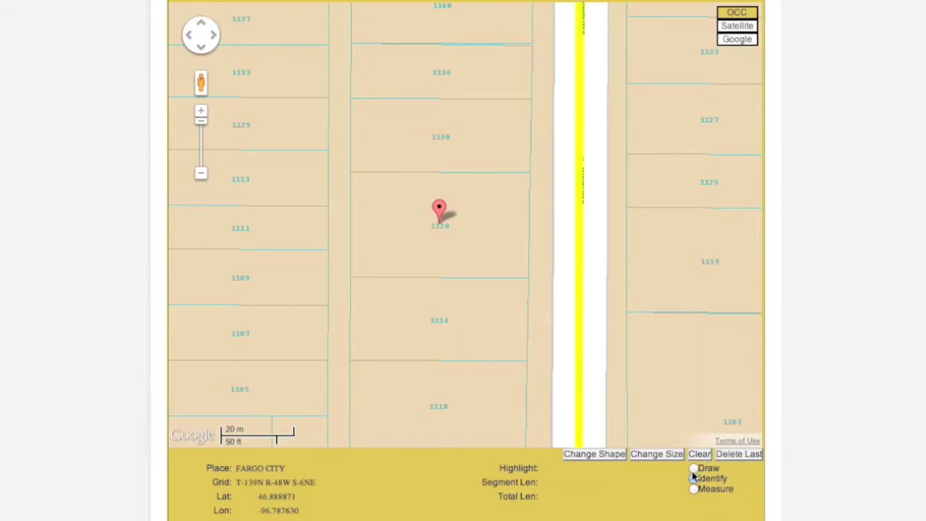
Switch to Draw, zoom out, and trace a polygon around the block from 7th St N to Broadway between 11th and 12th Ave N.
left_click(693, 470)
left_click(201, 175)
left_click(201, 175)
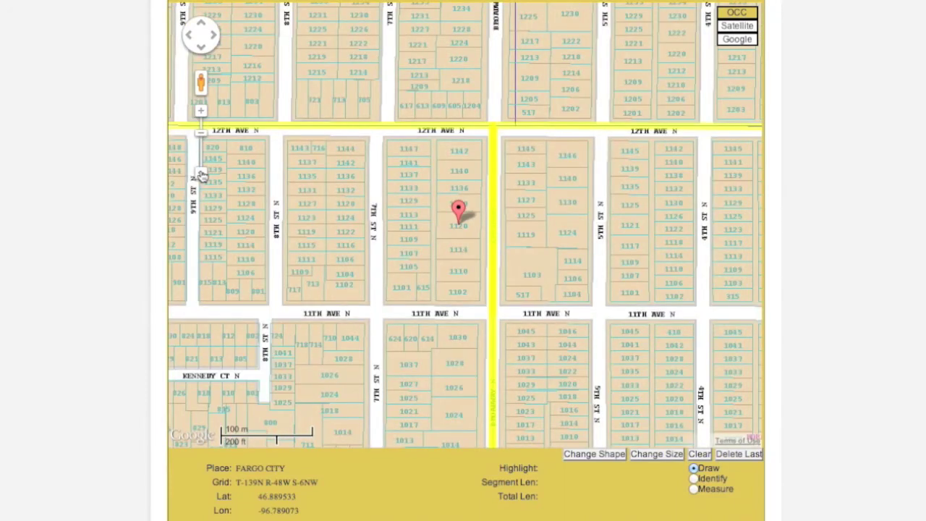
left_click(366, 324)
left_click(504, 325)
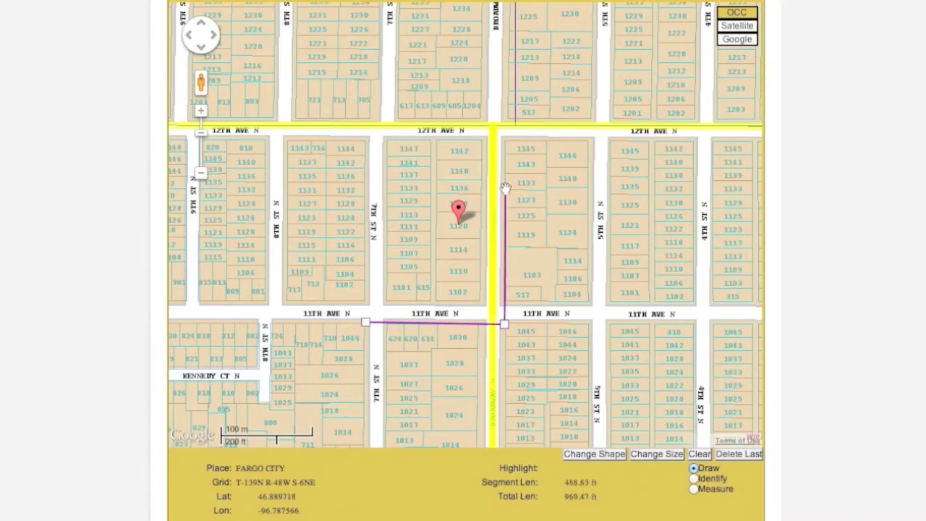
left_click(506, 117)
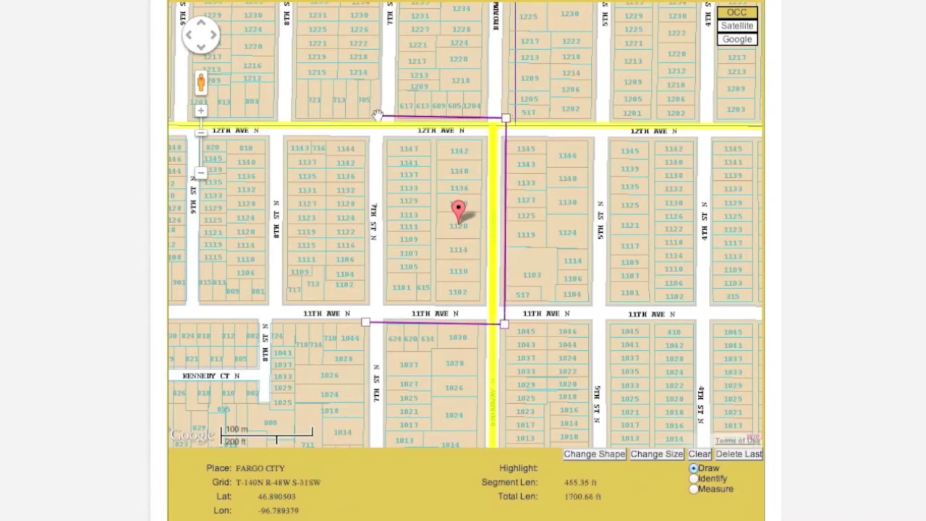
left_click(365, 118)
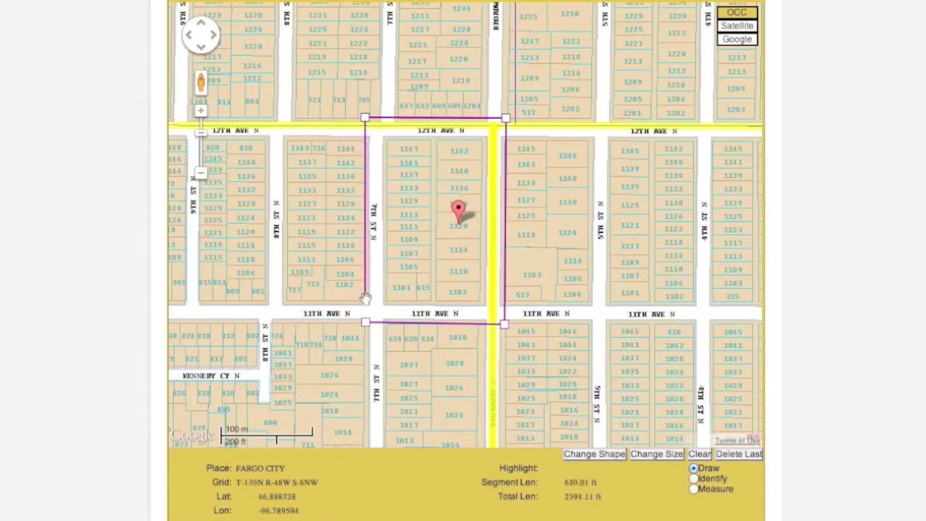
double_click(366, 324)
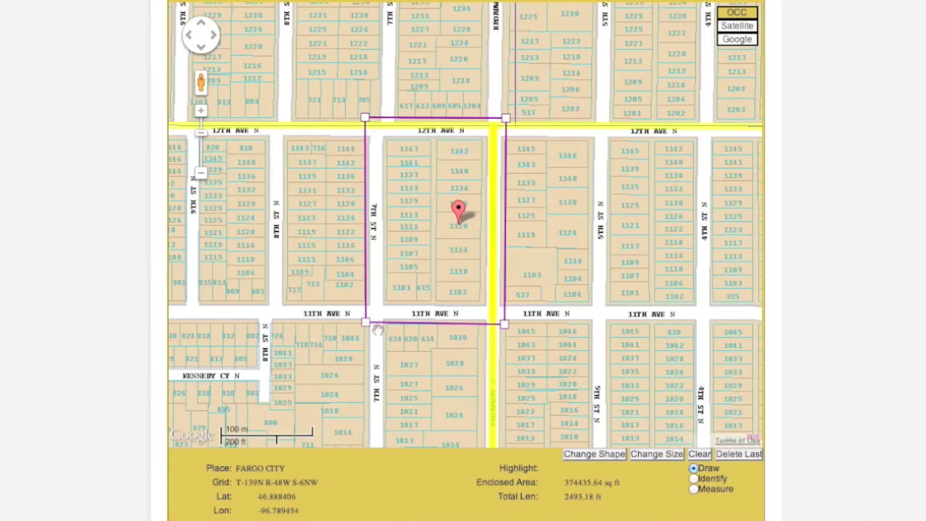
left_click(505, 329)
Drag the polygon's east corners along 11th and 12th Ave N to 5th St N, totaling 3267.09 ft.
left_click_drag(506, 329, 615, 329)
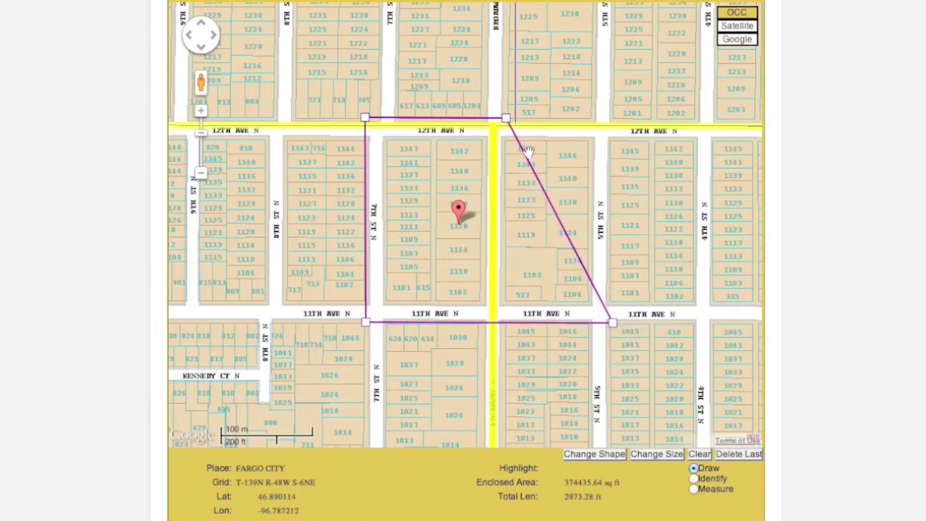
left_click_drag(507, 120, 616, 124)
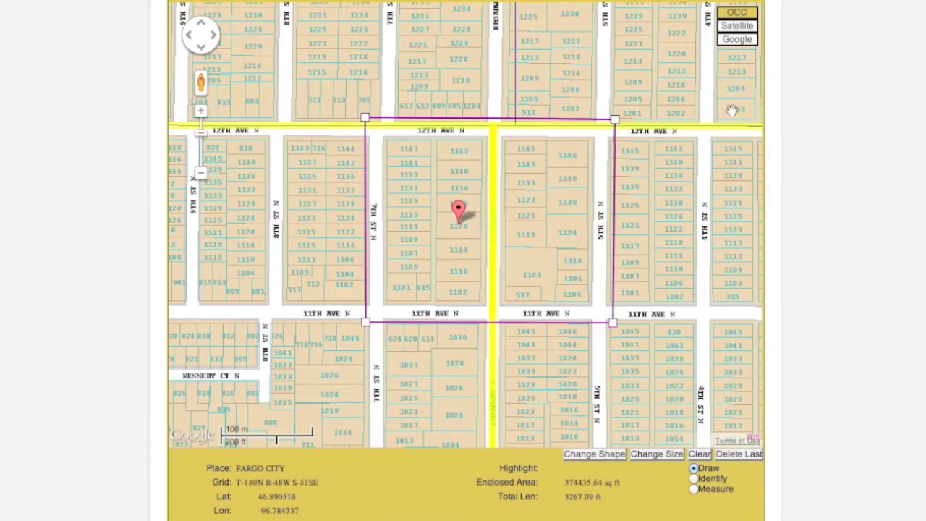
left_click(738, 27)
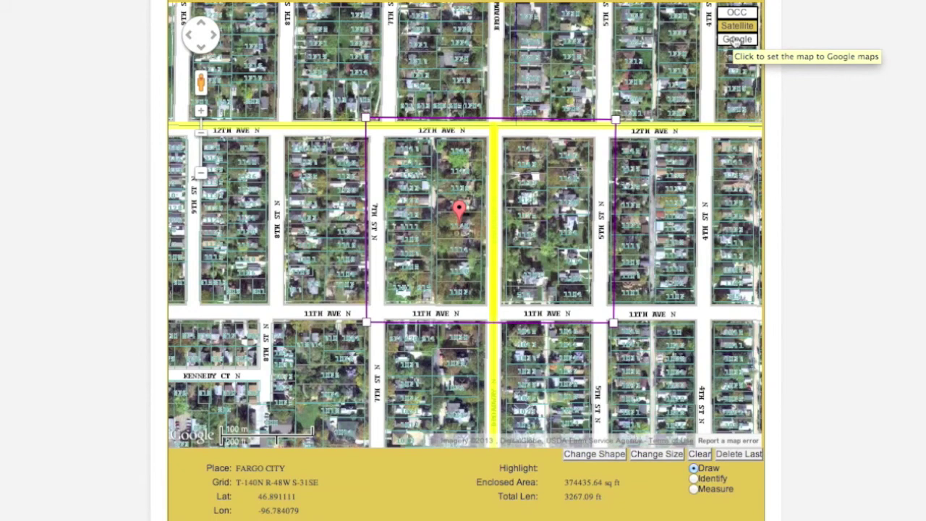
left_click(736, 40)
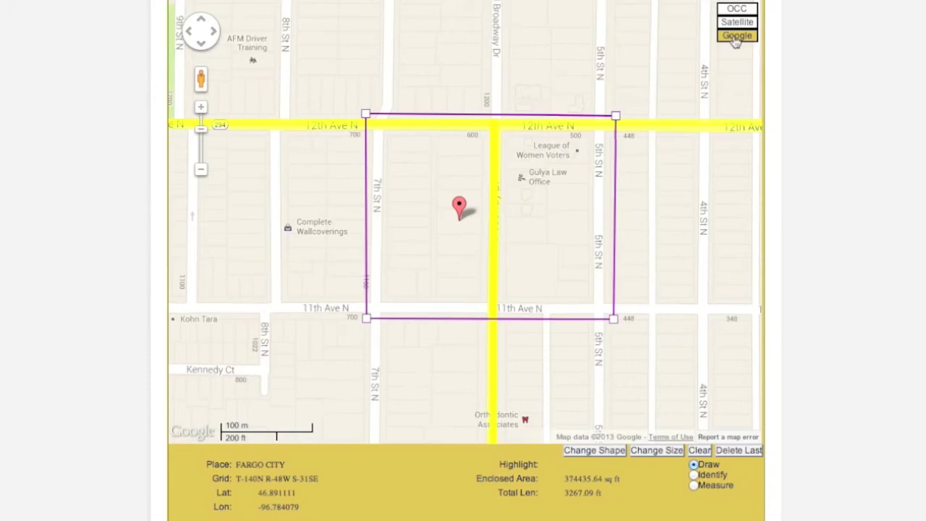
left_click(750, 9)
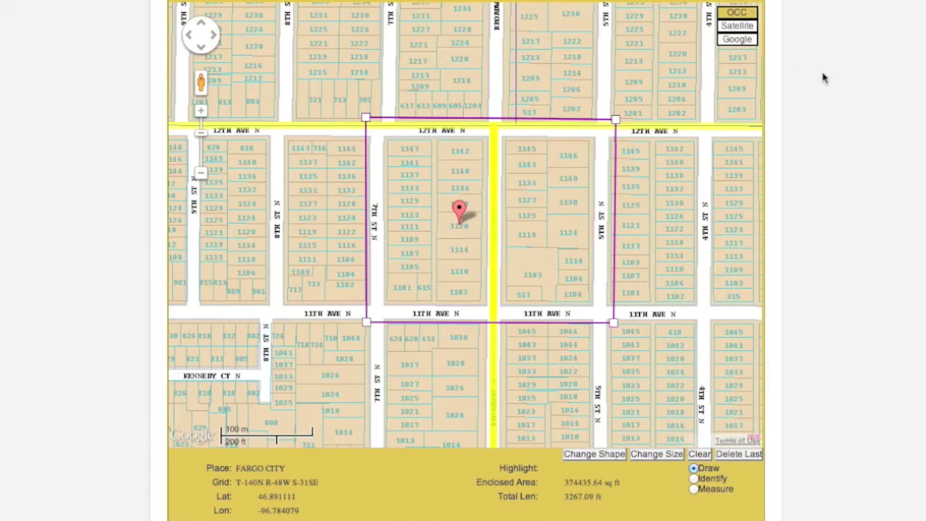
Schedule work to start June 24, 2013 at 09 AM and advance to the utility notification list.
scroll(824, 78, "down", 5)
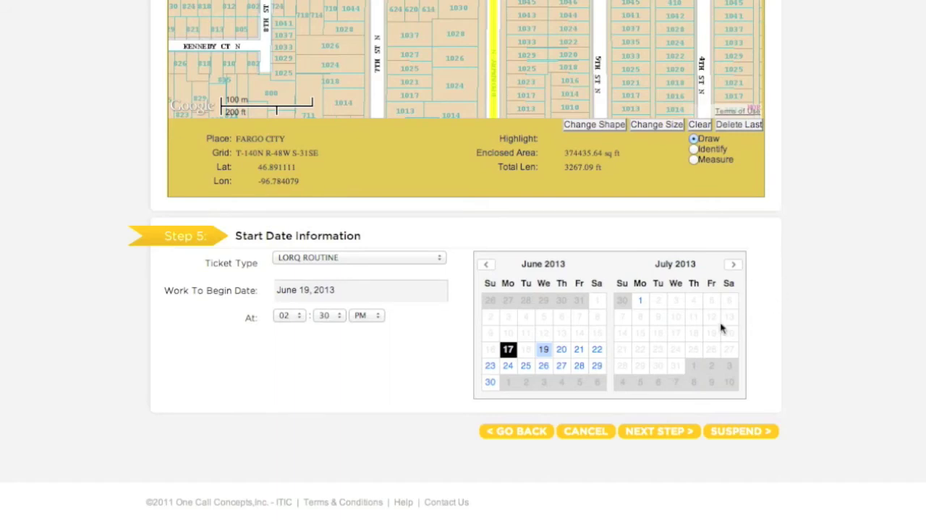
left_click(510, 368)
left_click(291, 317)
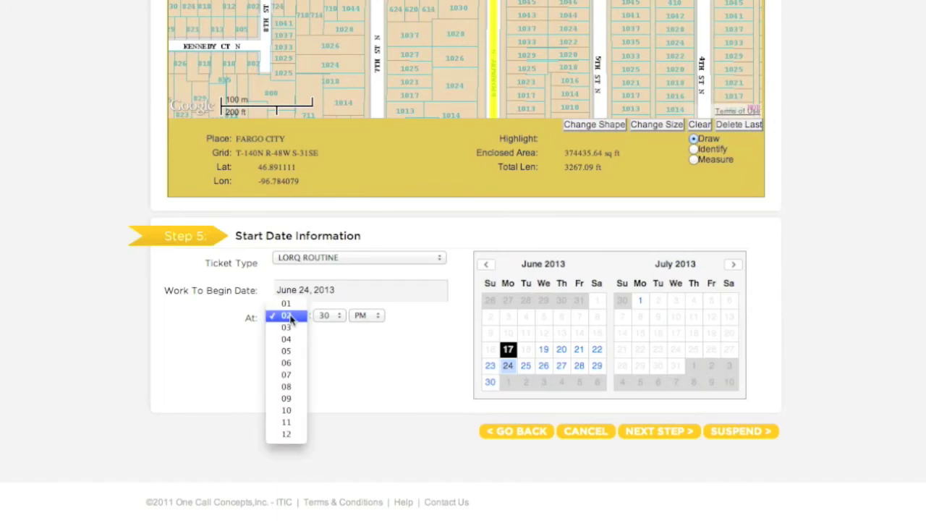
left_click(295, 399)
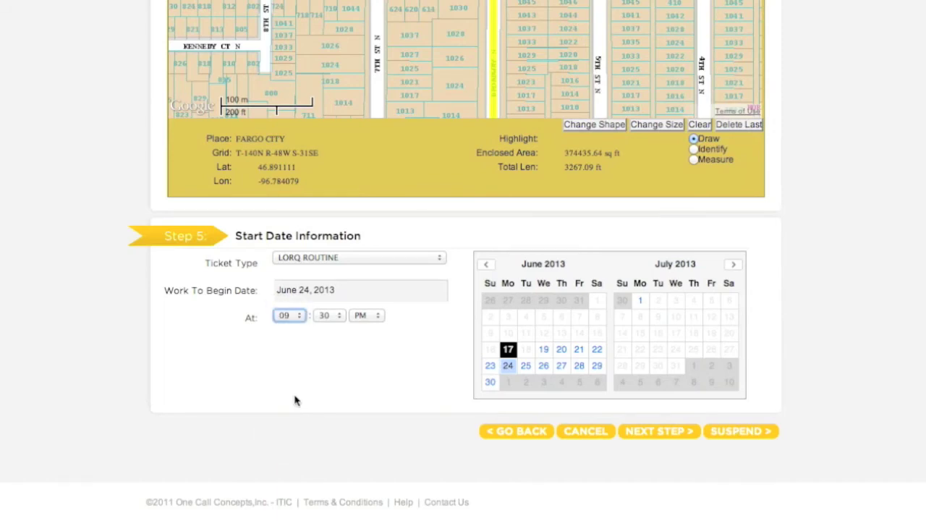
left_click(379, 316)
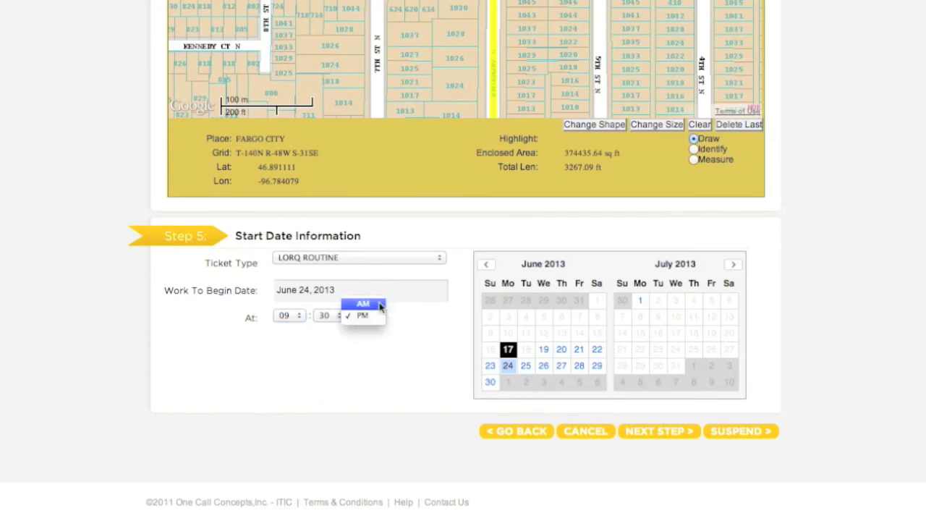
left_click(380, 306)
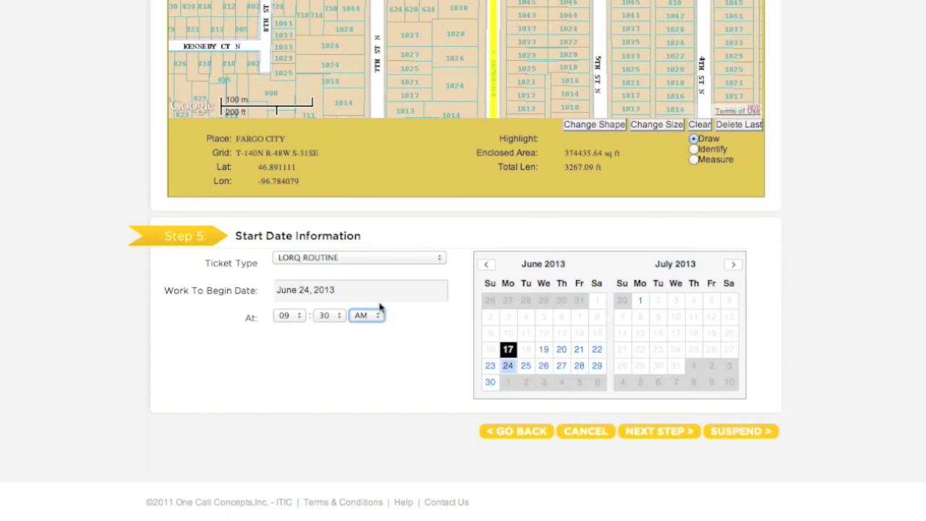
left_click(682, 439)
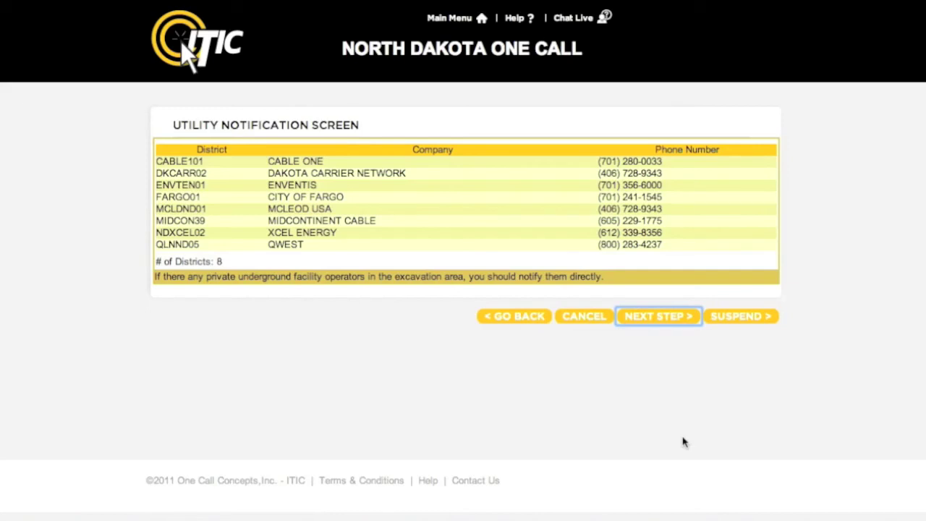
Submit the ticket notifying the eight utilities, then choose Finished once it is in review.
left_click(685, 323)
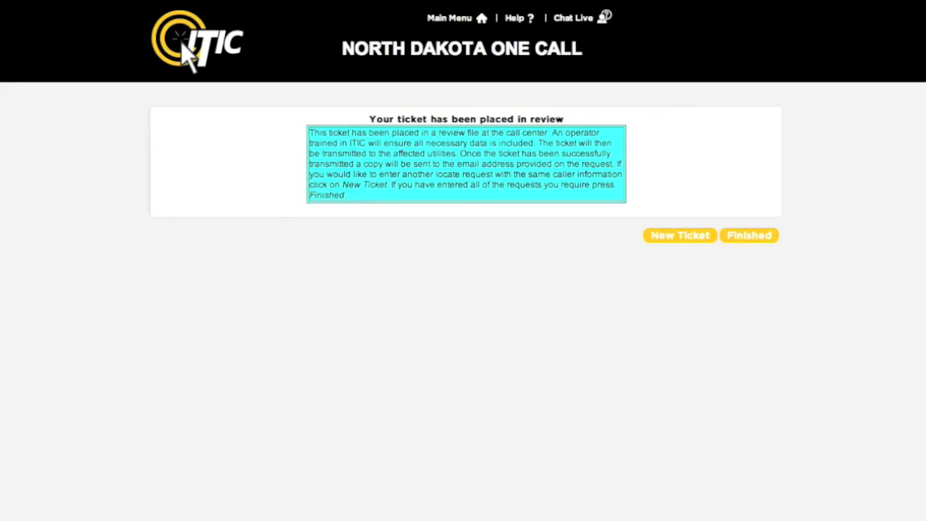
left_click(776, 242)
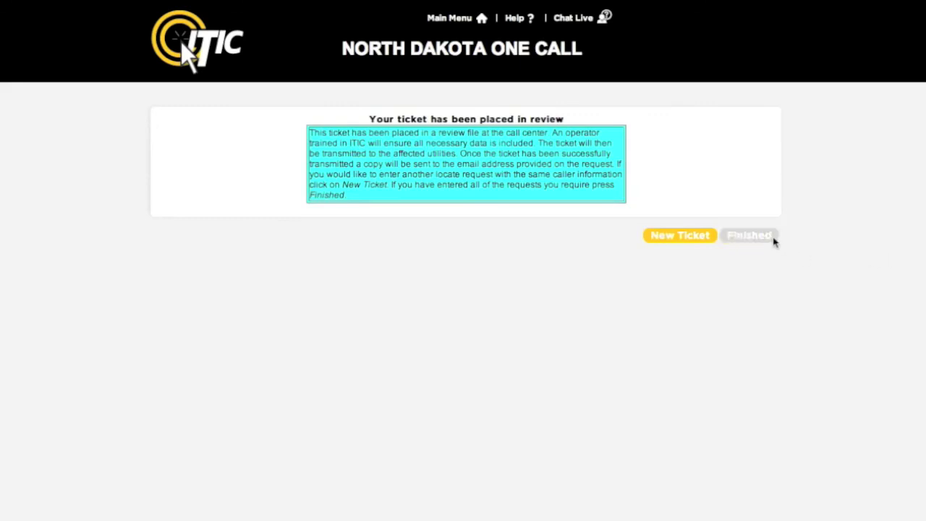